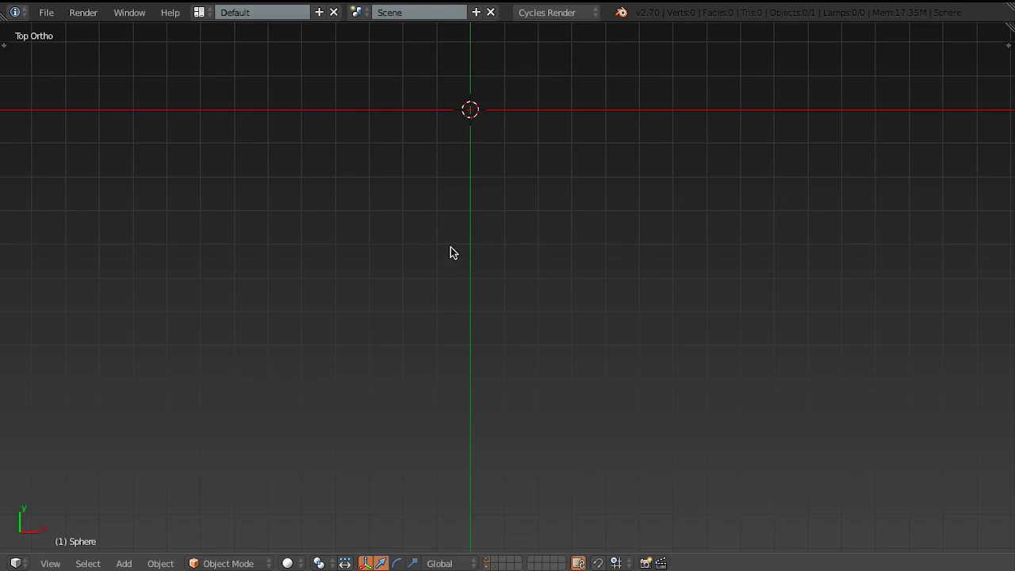
Install the add-on file AutoMaps-092-alpha.py through the user preferences.
click(46, 14)
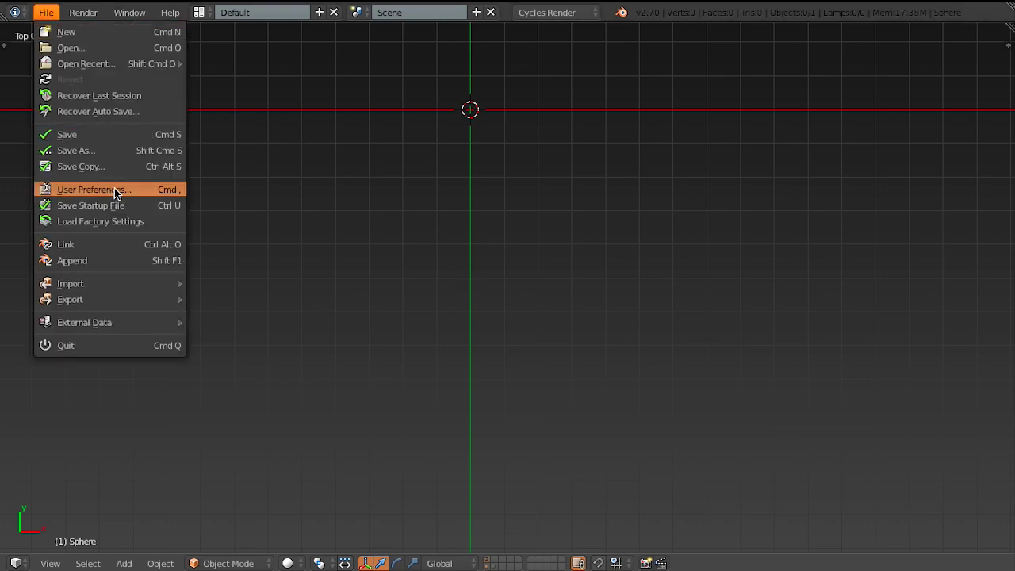
click(115, 190)
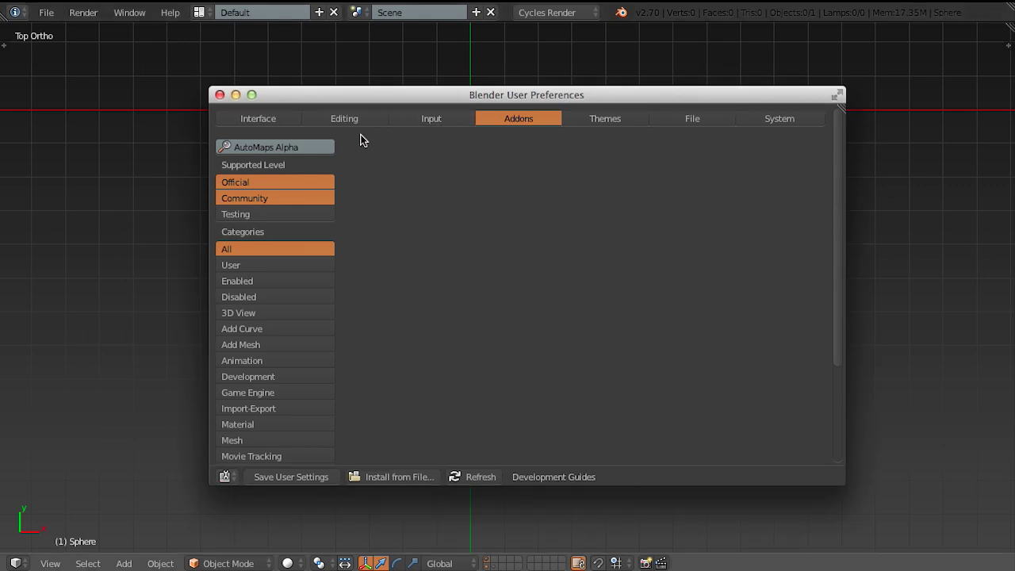
click(305, 143)
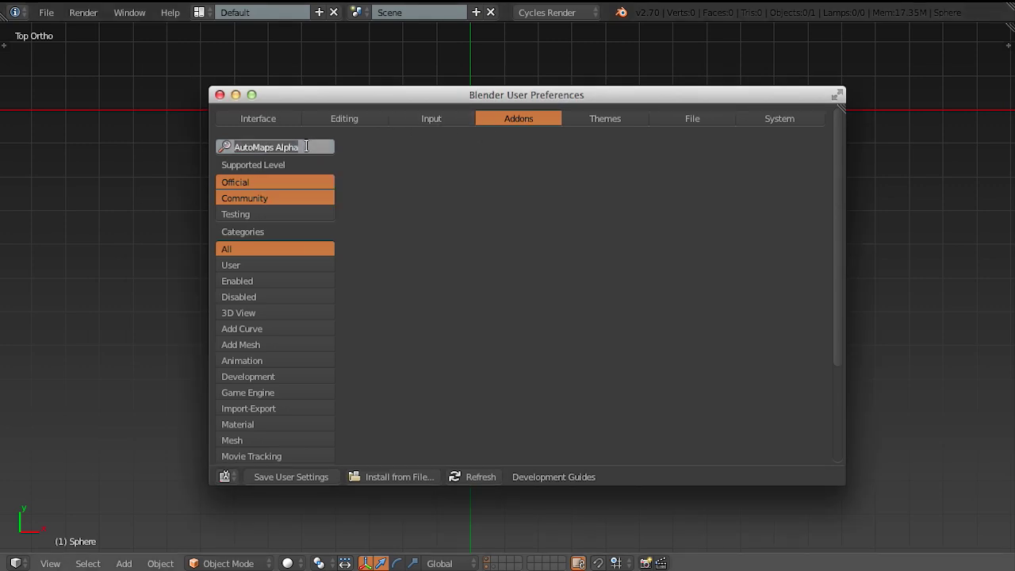
click(410, 447)
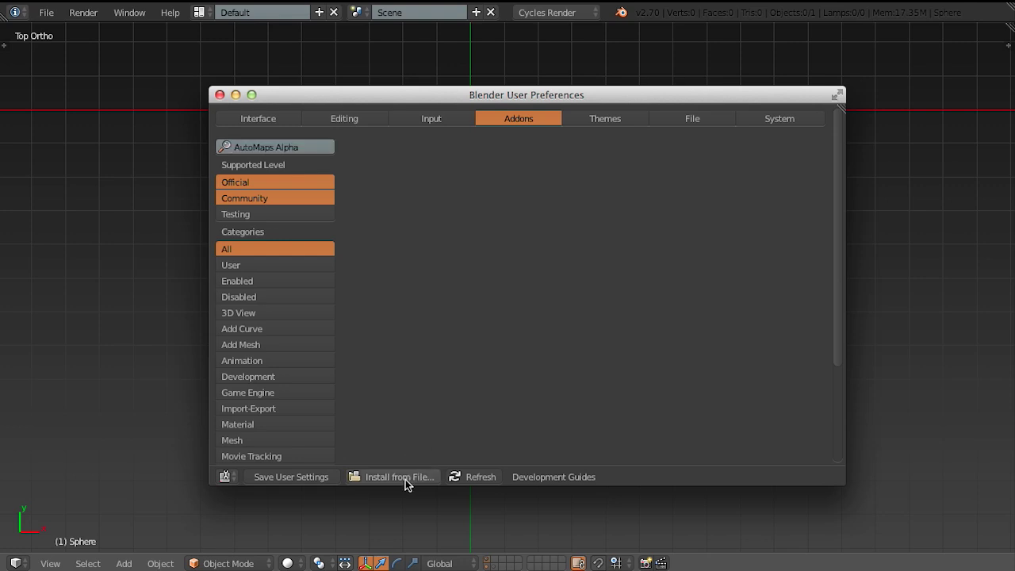
click(399, 478)
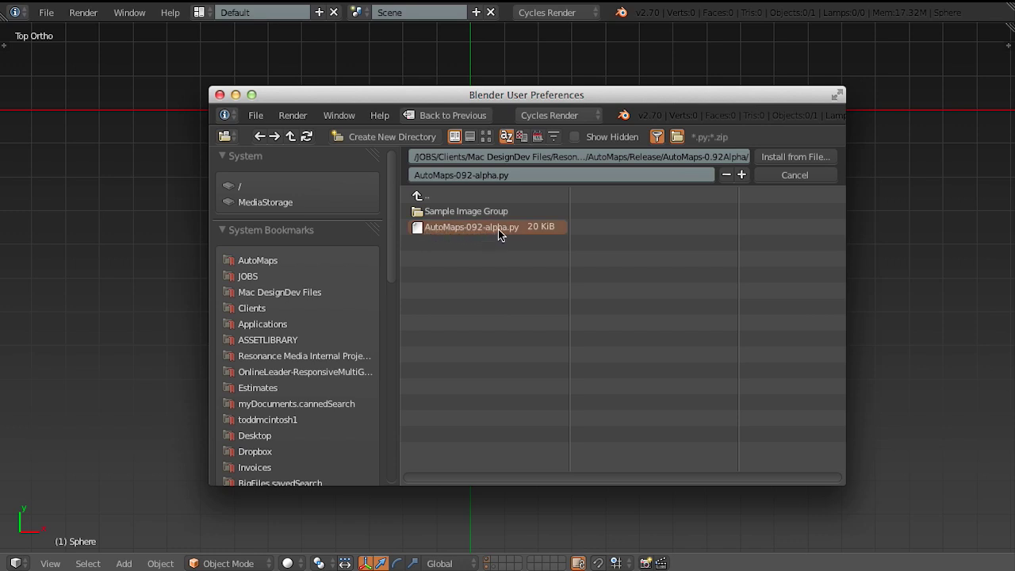
click(796, 157)
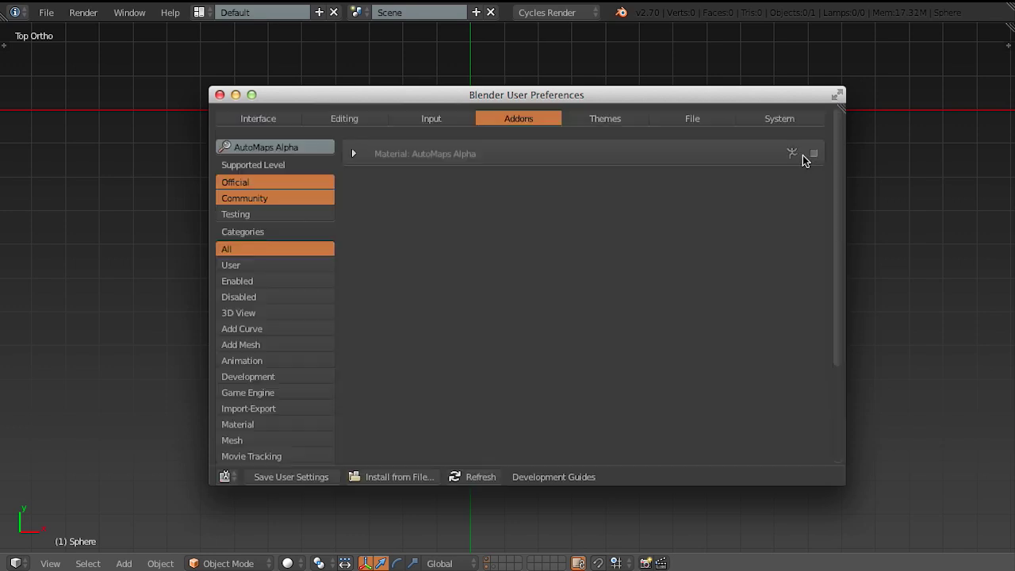
Expand the AutoMaps Alpha add-on's details, enable the add-on and close the user preferences.
click(354, 153)
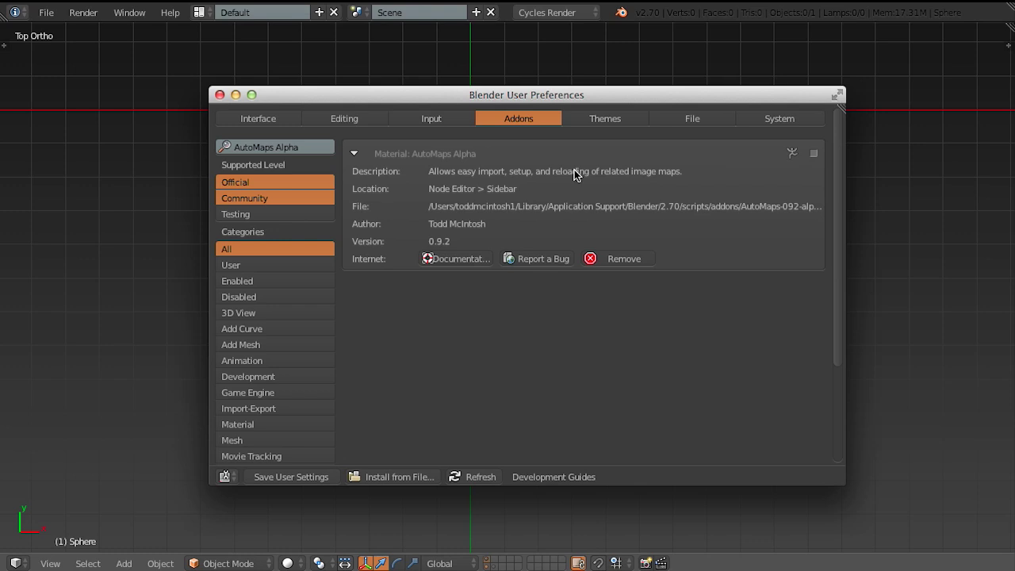
click(813, 154)
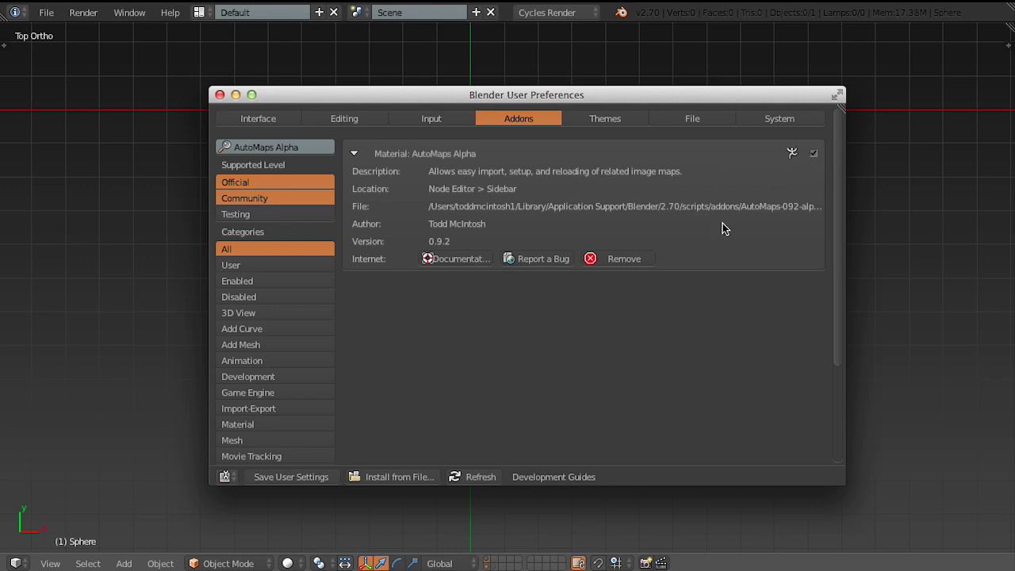
click(219, 95)
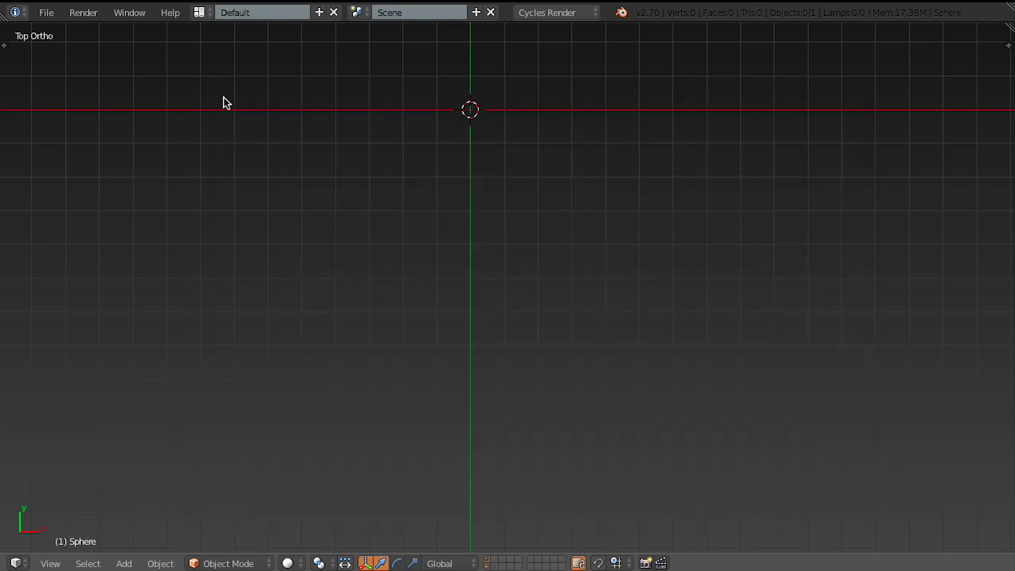
Switch the 3D view to the Node Editor and delete the existing AM-SAMPLE group node.
click(16, 563)
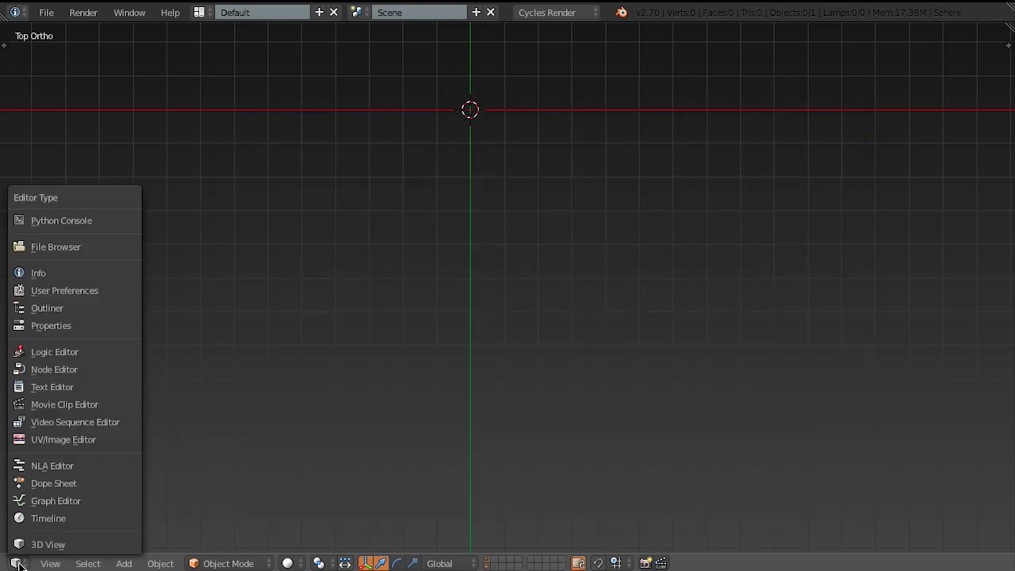
click(78, 370)
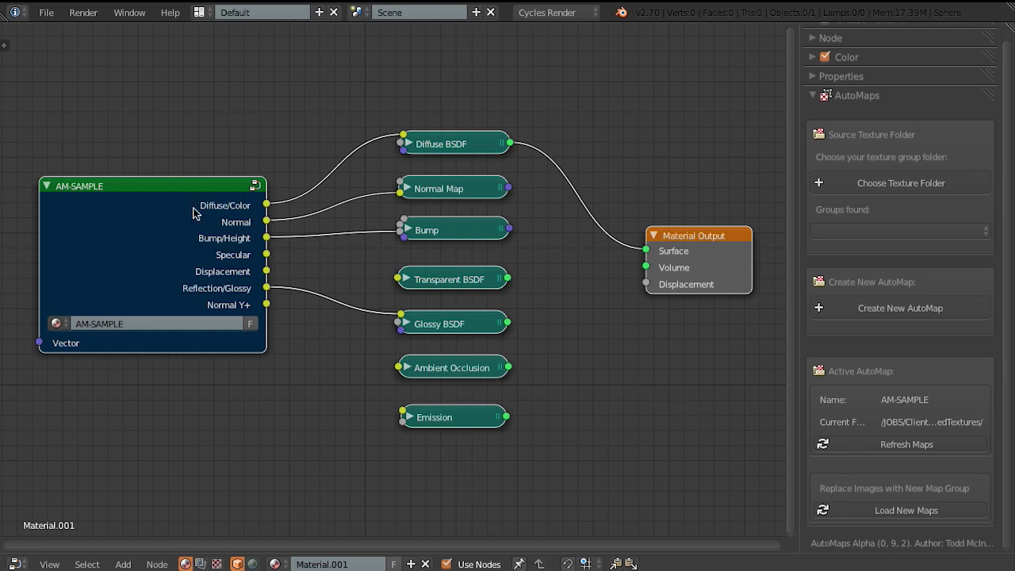
click(174, 190)
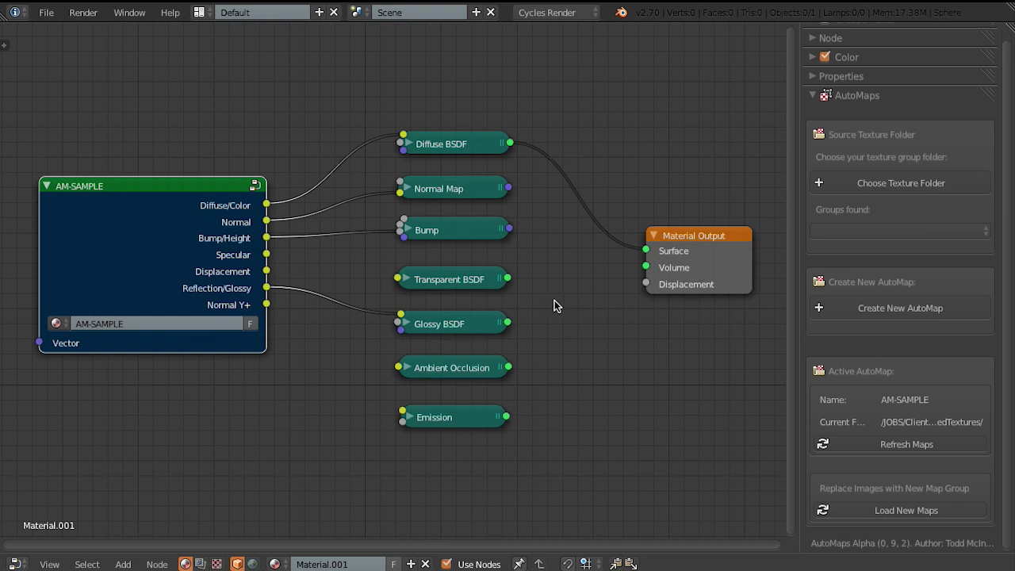
key(x)
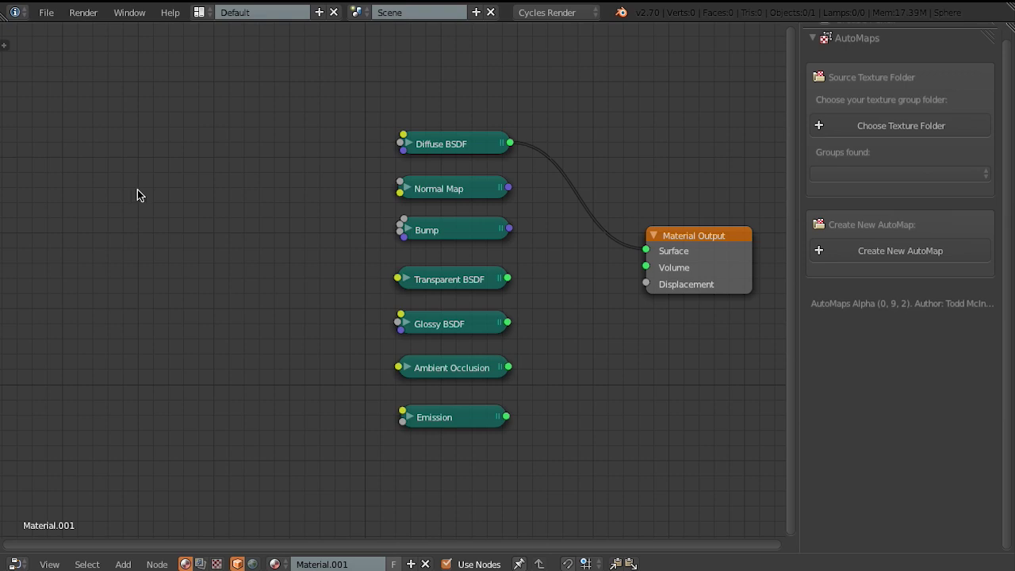
Set the AutoMaps source texture folder to the recent MixedTextures folder under Debug/AutoMaps-0.92Alpha/Sample Image Group.
scroll(921, 346, up, 1)
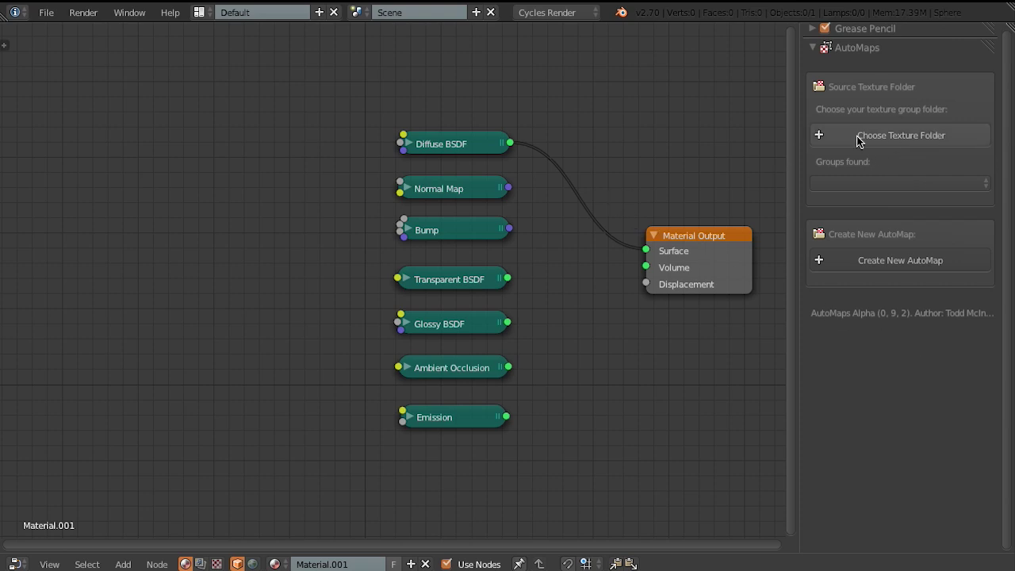
click(902, 139)
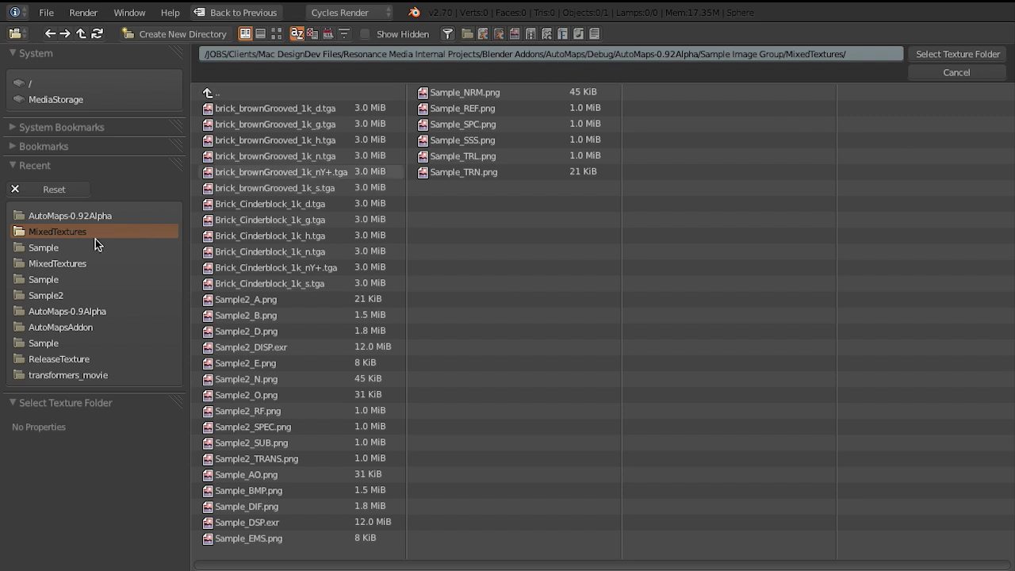
click(38, 249)
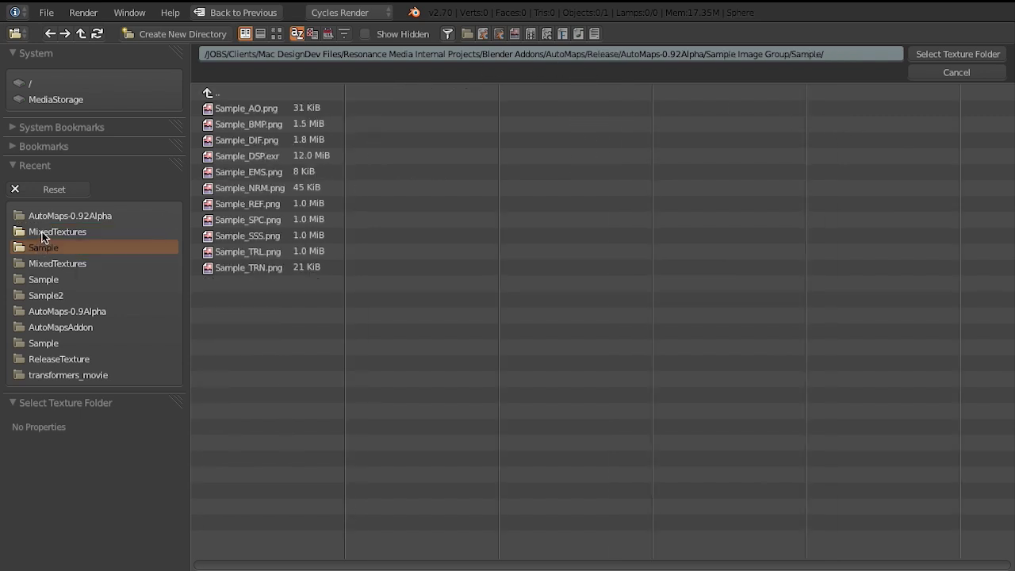
click(42, 232)
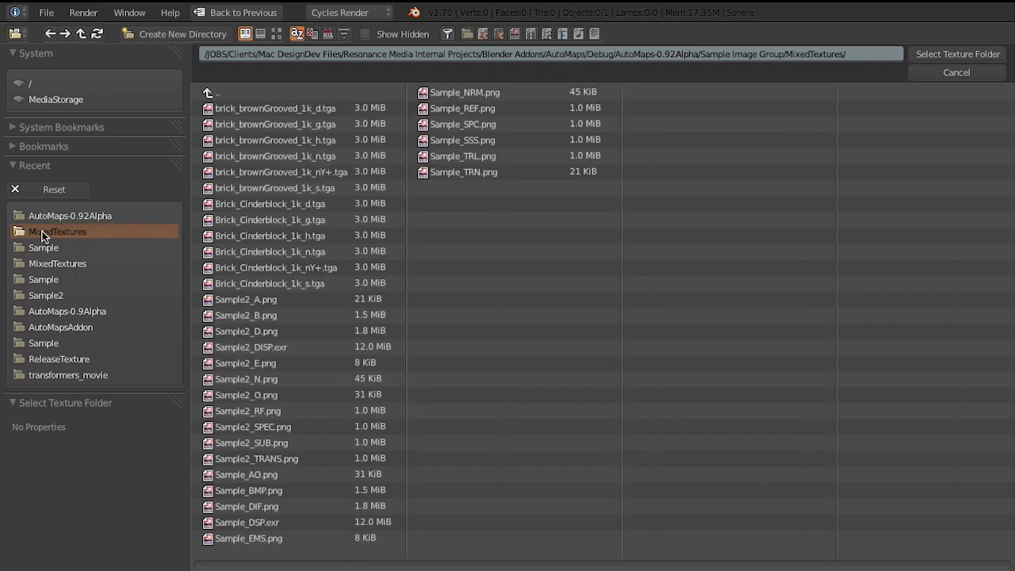
click(961, 54)
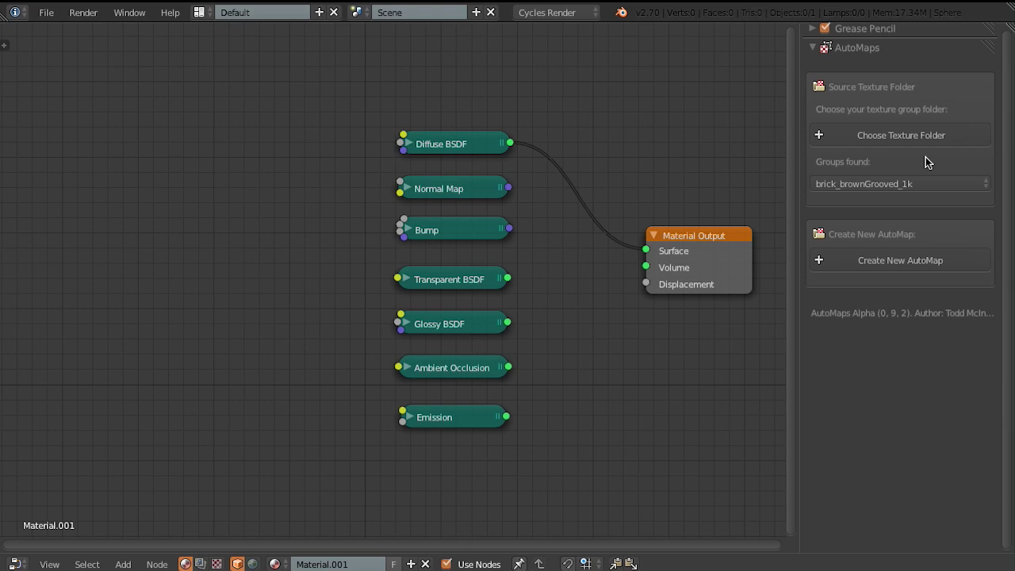
Create a new AutoMap from the Sample texture group and place its node left of the shader nodes.
click(912, 183)
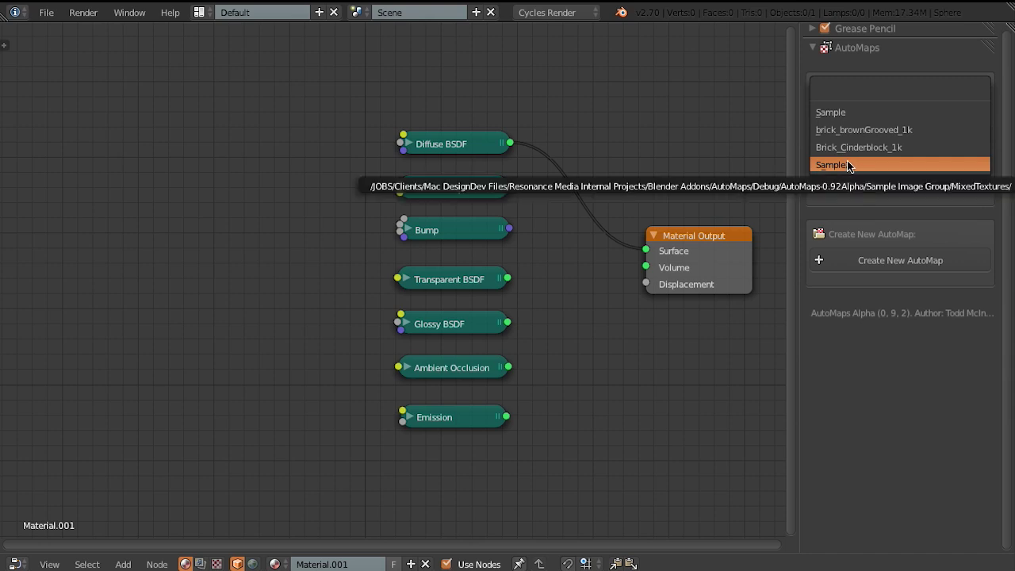
click(845, 114)
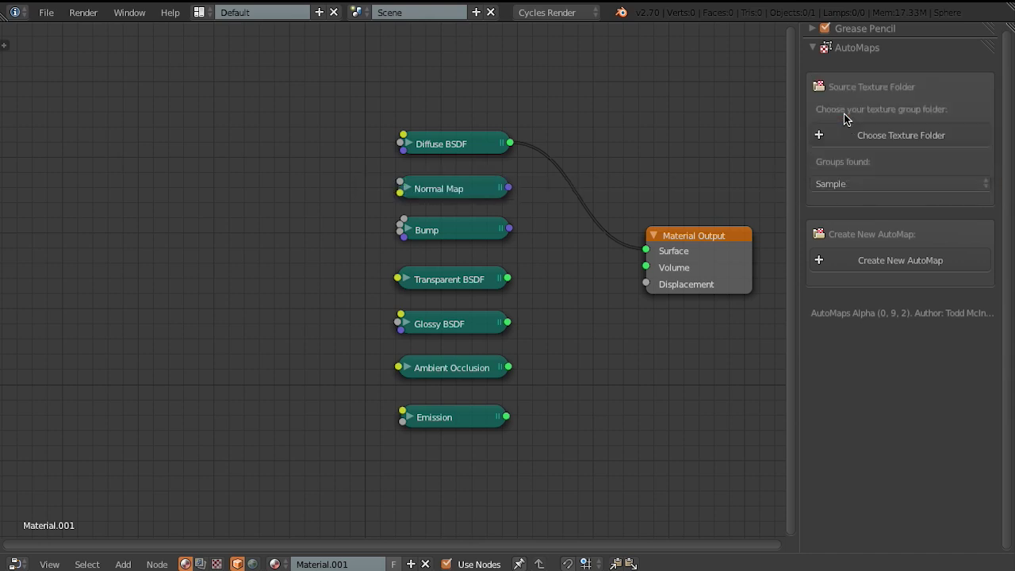
click(882, 261)
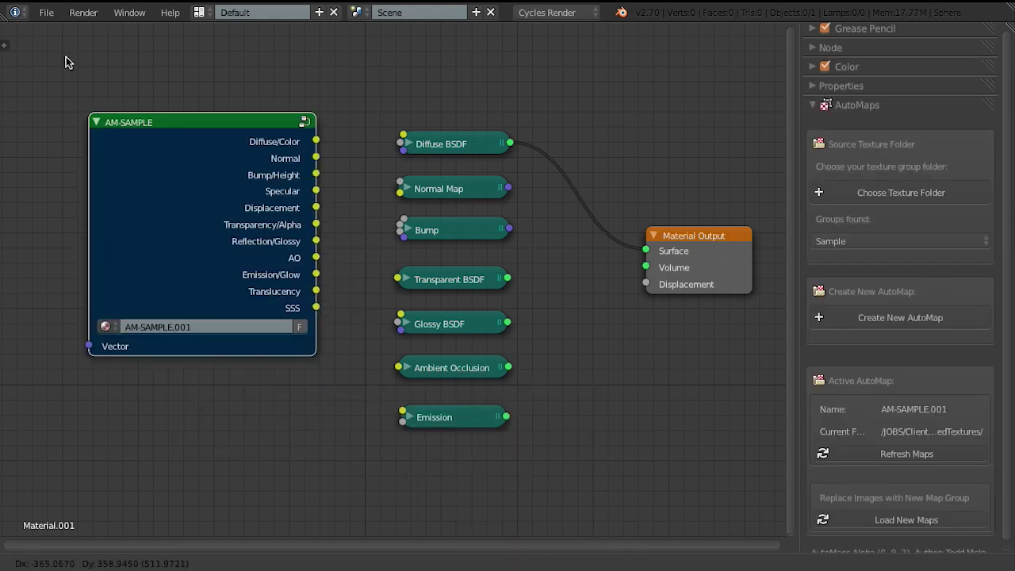
click(50, 73)
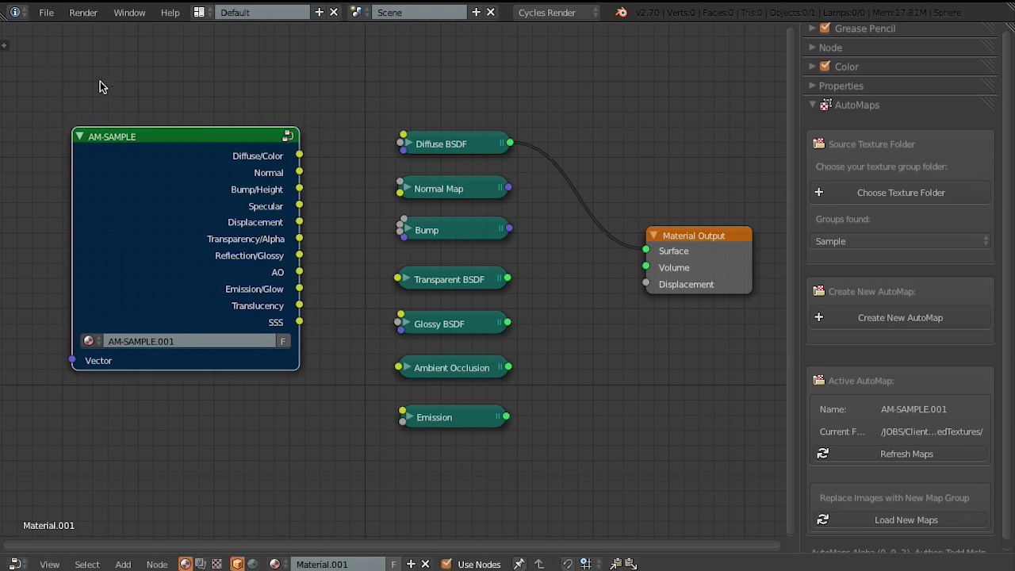
drag(173, 136, 158, 137)
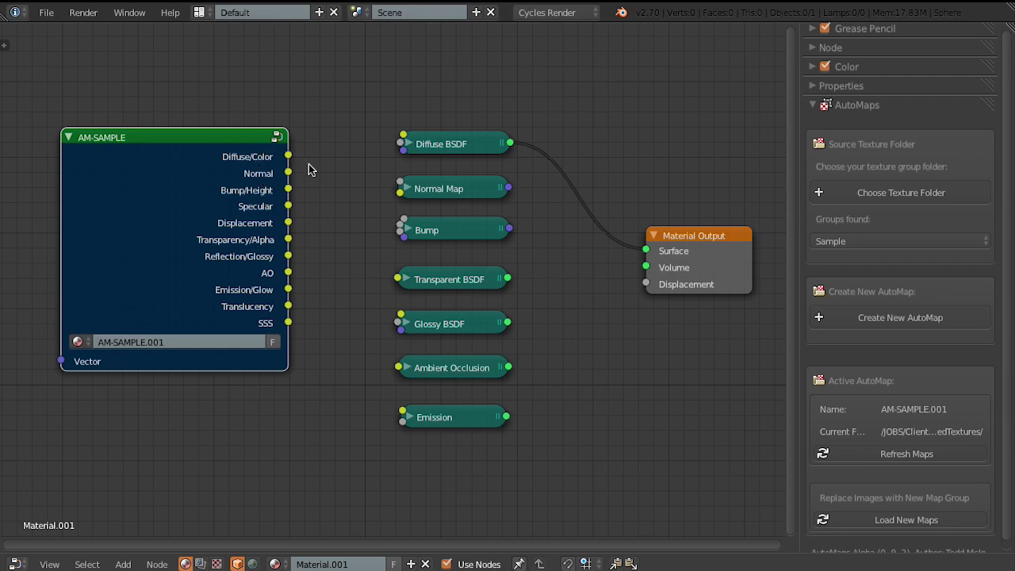
Link the AM-SAMPLE node's Diffuse/Color to Diffuse BSDF, Normal to Normal Map, Bump/Height to Bump and Transparency/Alpha to Transparent BSDF.
drag(288, 156, 402, 142)
drag(289, 173, 400, 192)
drag(289, 190, 402, 238)
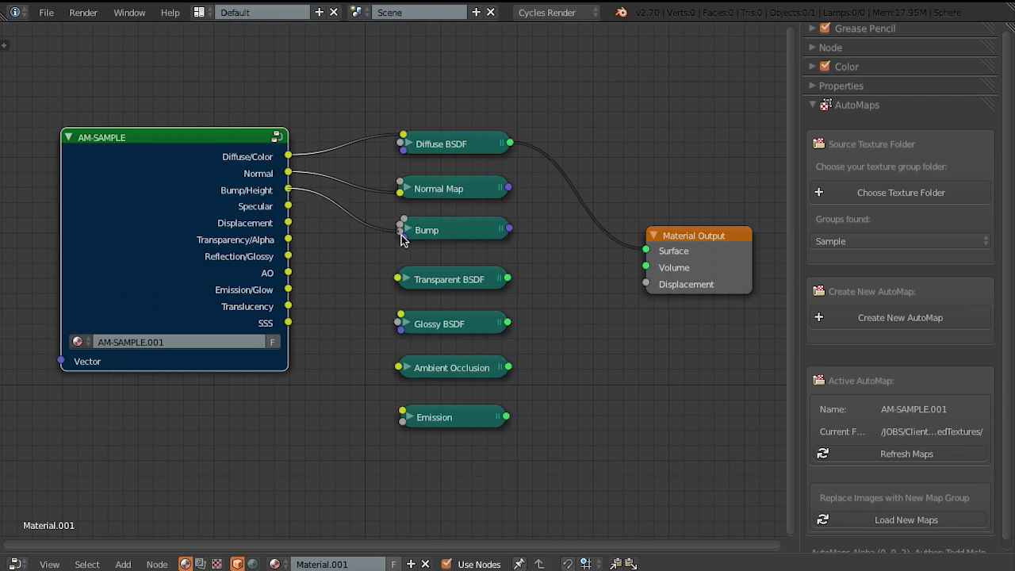
drag(288, 239, 398, 279)
drag(218, 148, 226, 157)
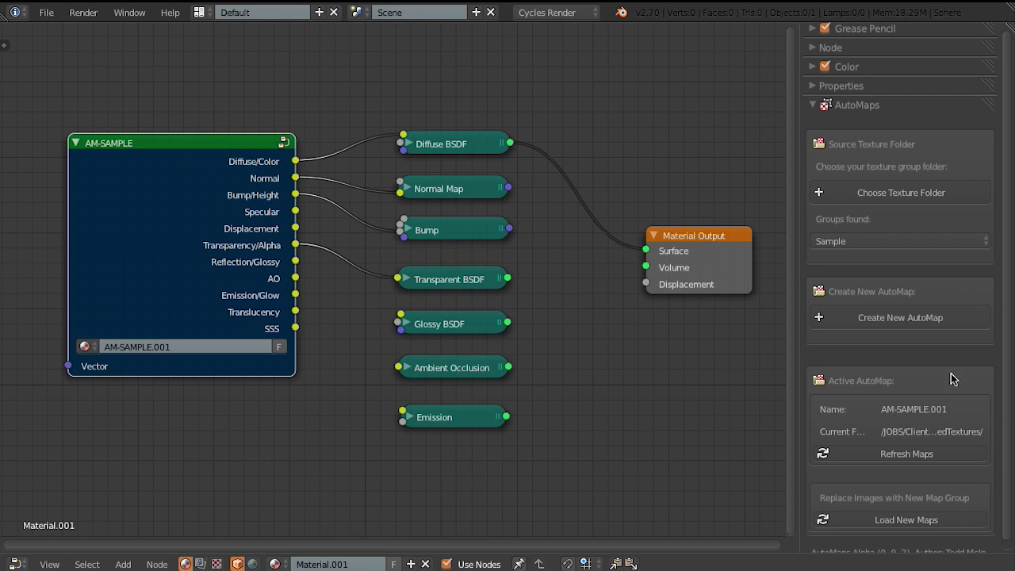
Replace the AM-SAMPLE node's images by loading new maps from the Brick_Cinderblock_1k group.
scroll(958, 409, down, 1)
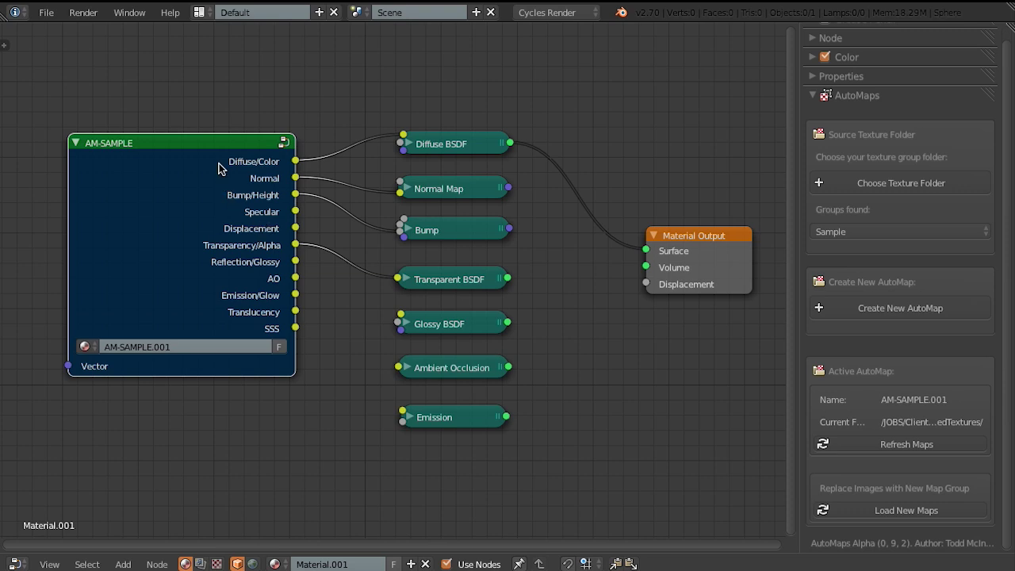
drag(238, 154, 237, 160)
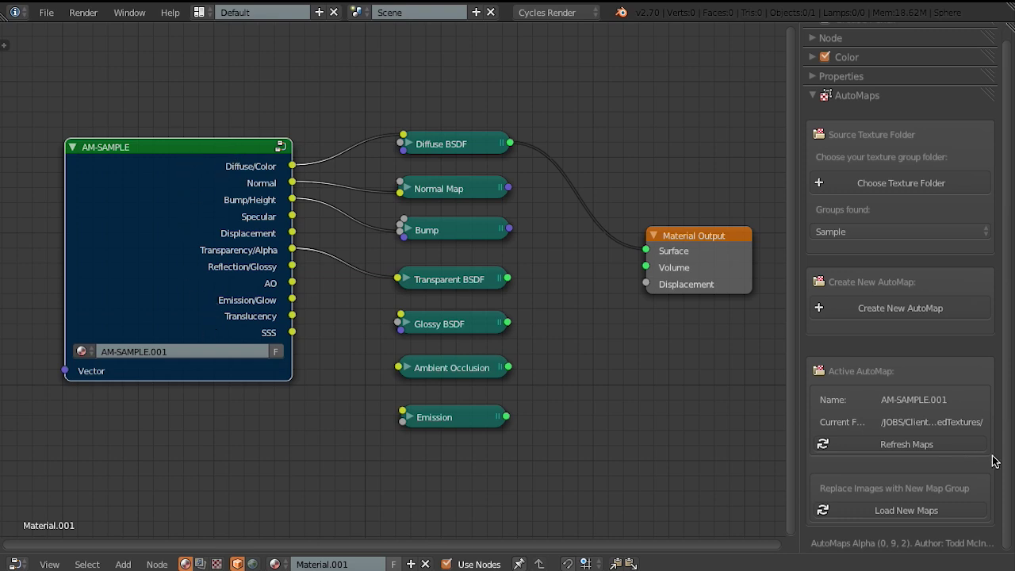
click(904, 233)
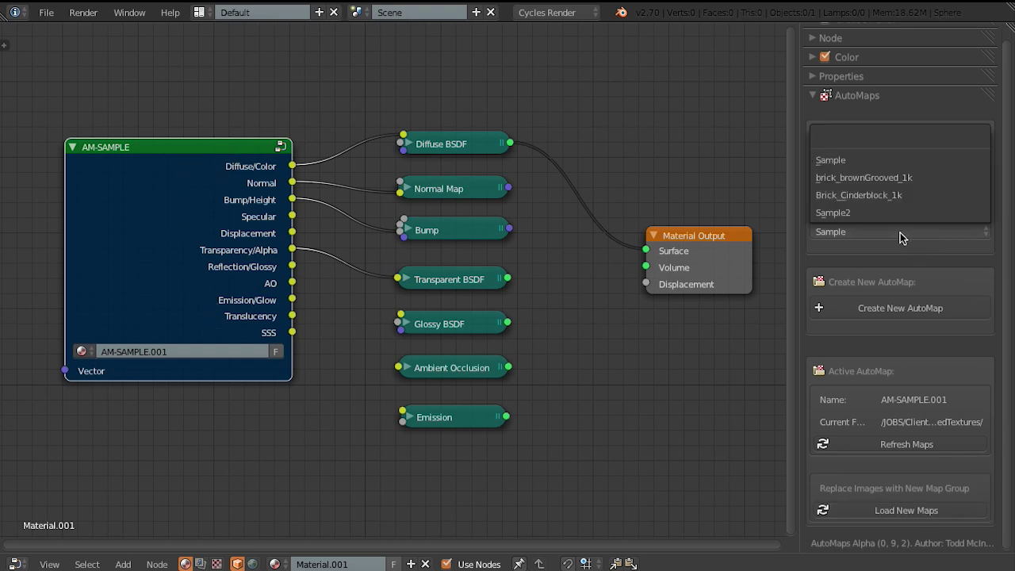
click(864, 196)
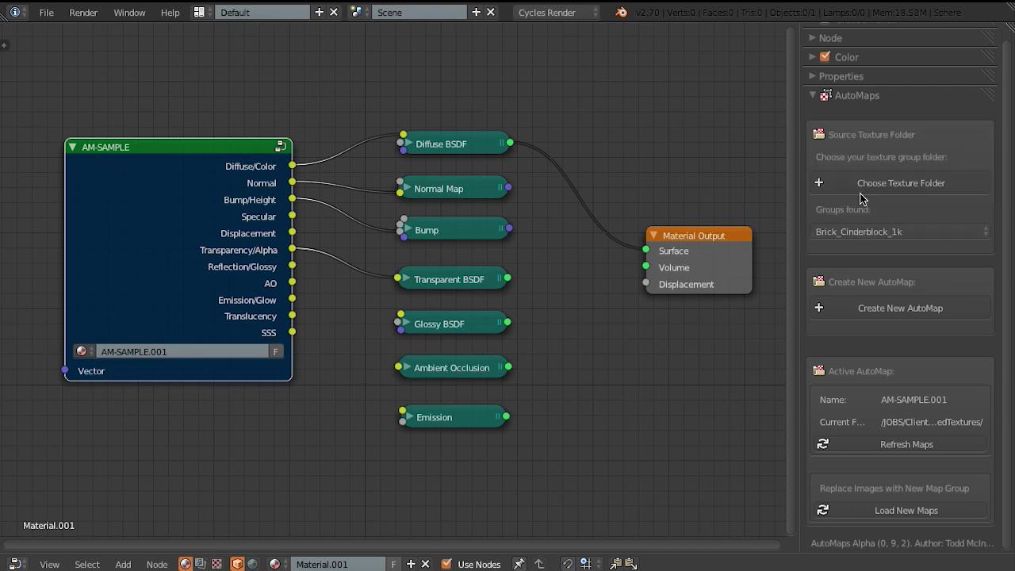
click(890, 511)
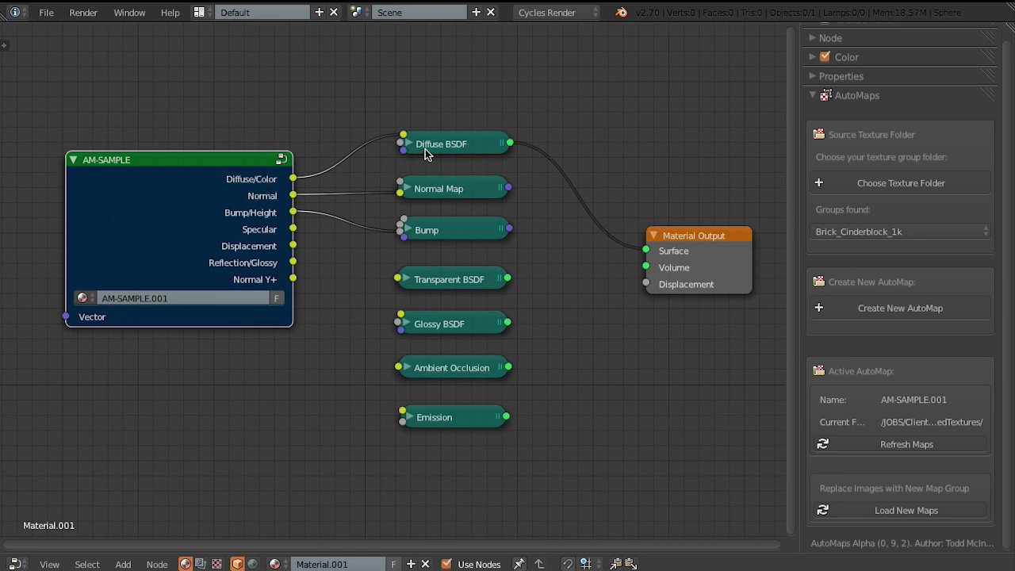
Move the AM-SAMPLE node slightly lower beside the Normal Map and Bump nodes.
drag(226, 163, 214, 170)
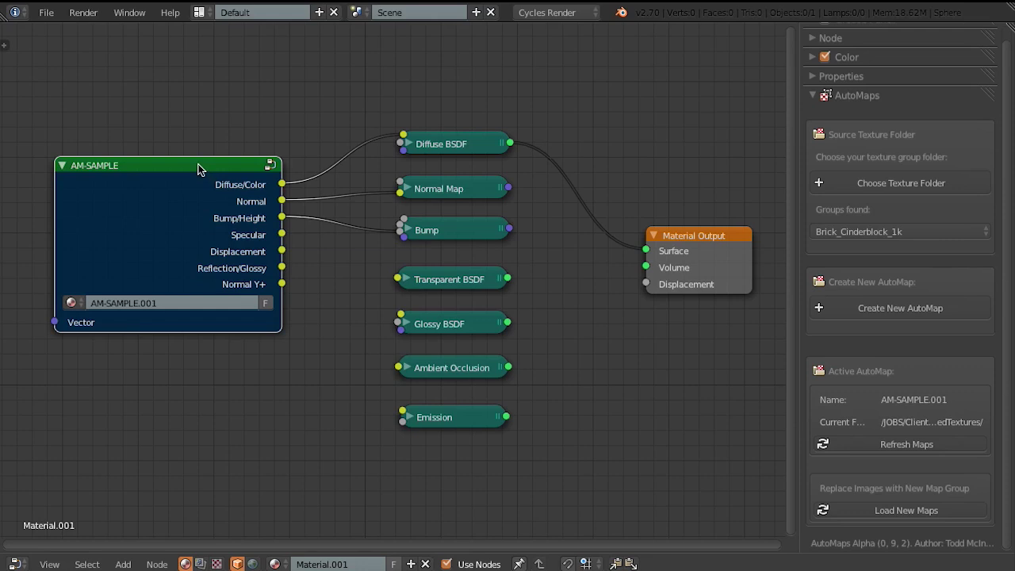
drag(209, 160, 214, 183)
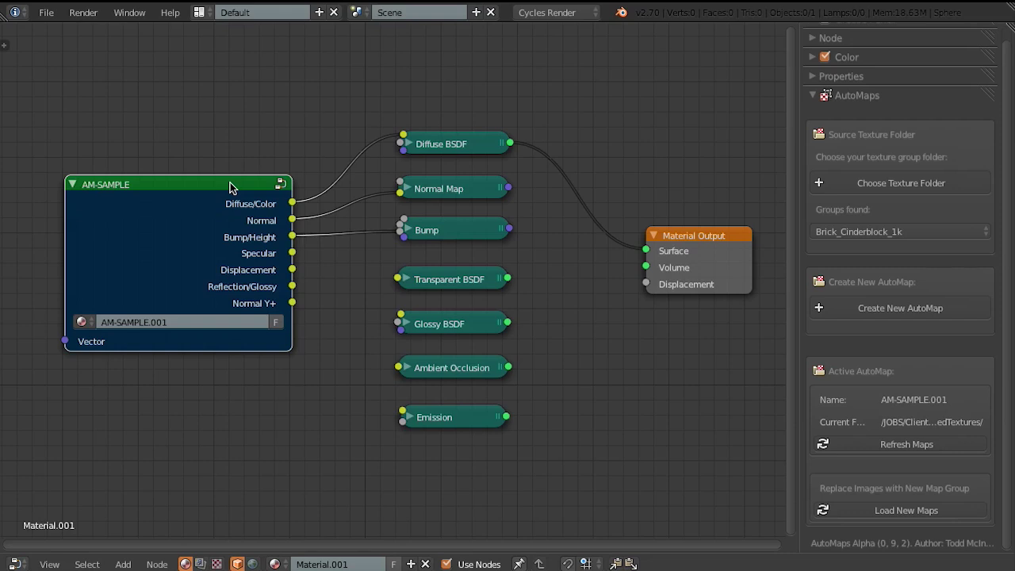
drag(227, 182, 217, 198)
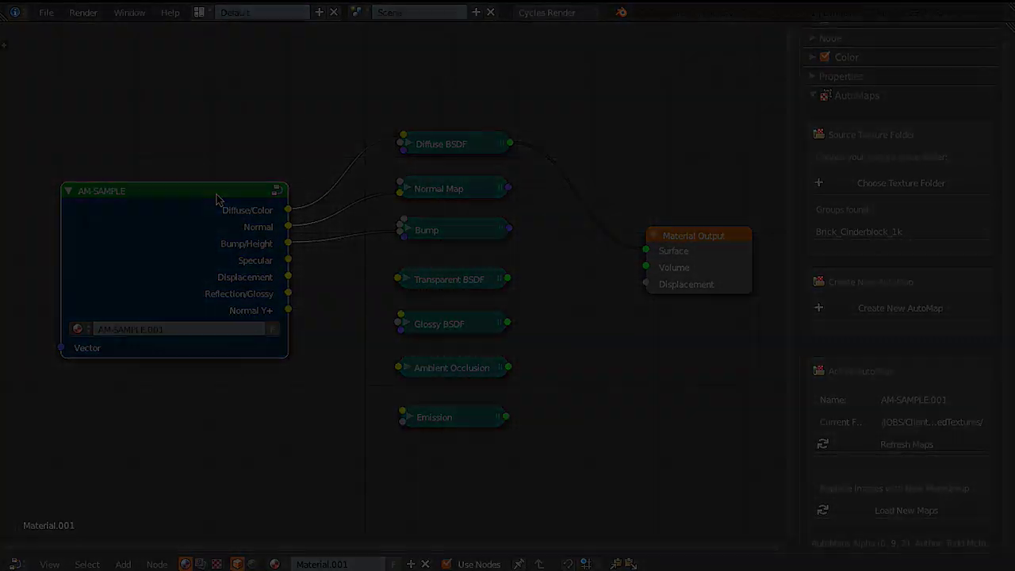